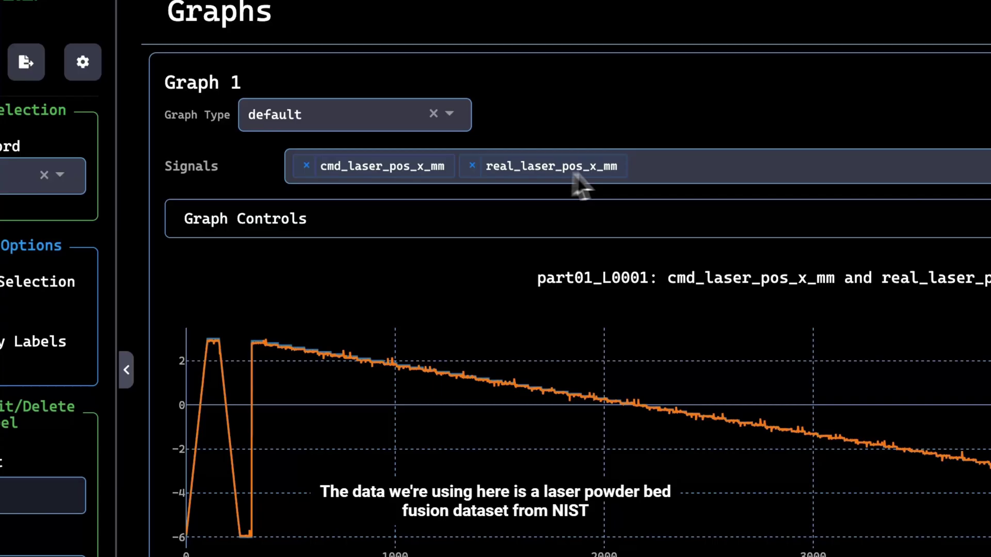
pyautogui.click(659, 169)
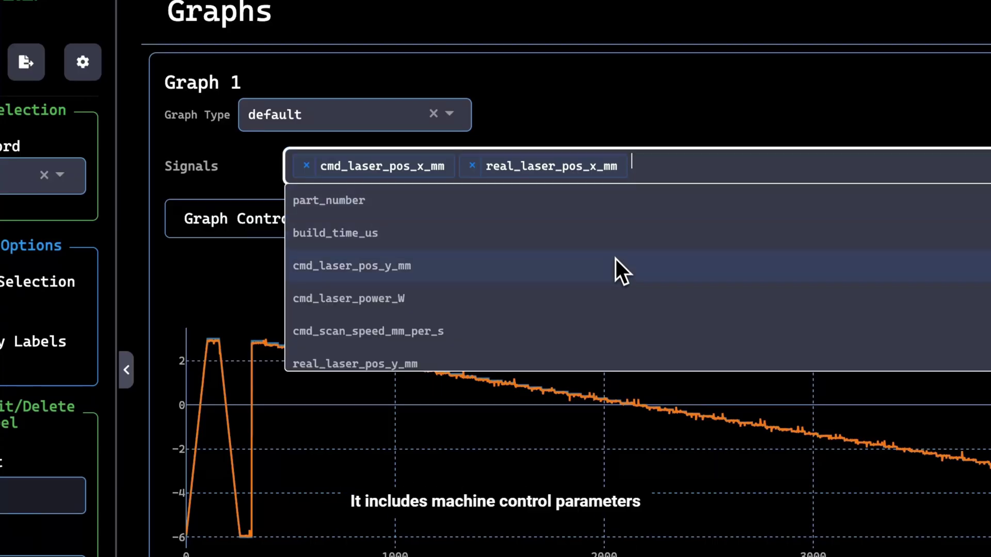
pyautogui.scroll(-1, 619, 266)
pyautogui.scroll(-2, 618, 267)
pyautogui.scroll(-1, 619, 267)
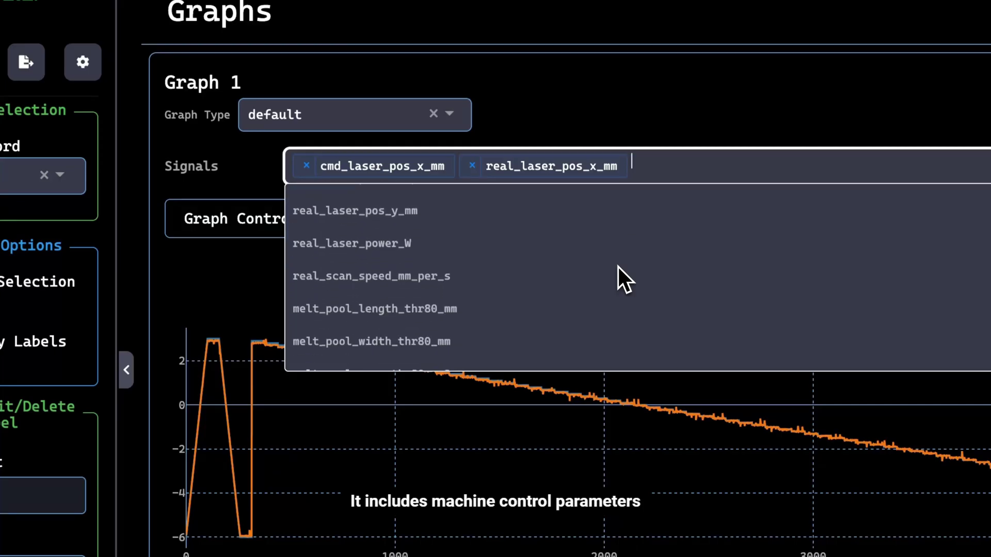
pyautogui.scroll(-2, 619, 268)
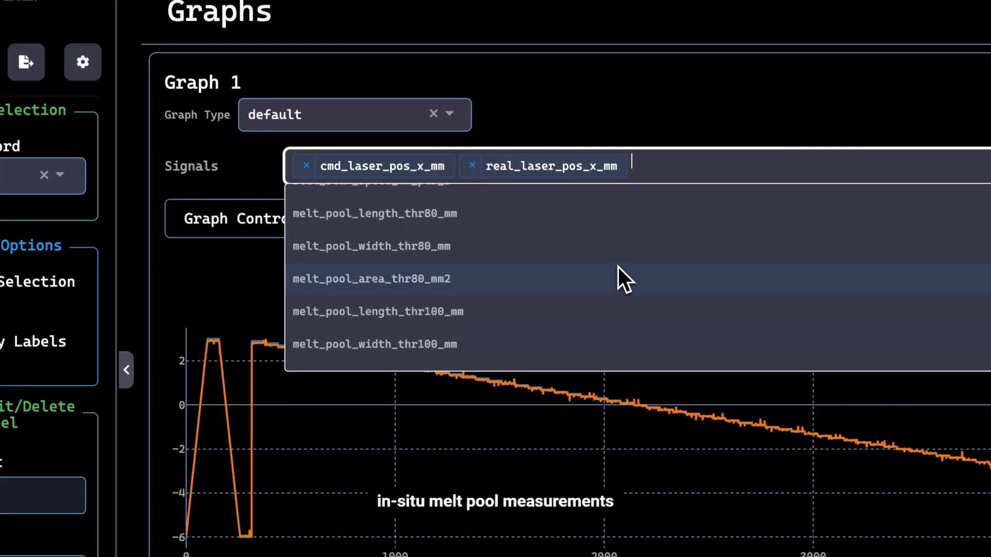
pyautogui.scroll(-1, 619, 268)
pyautogui.scroll(-5, 619, 268)
pyautogui.scroll(-5, 618, 267)
pyautogui.scroll(-1, 619, 267)
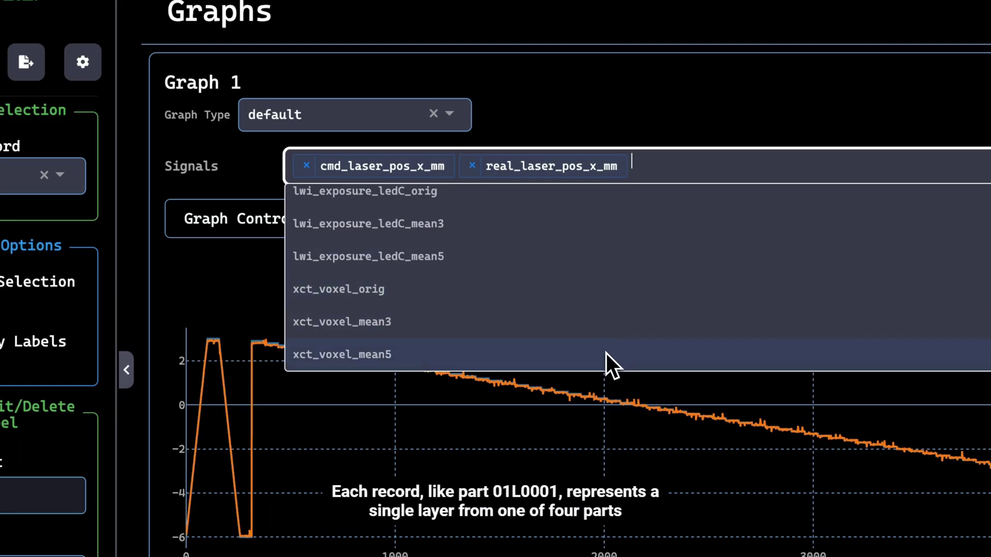
pyautogui.click(267, 191)
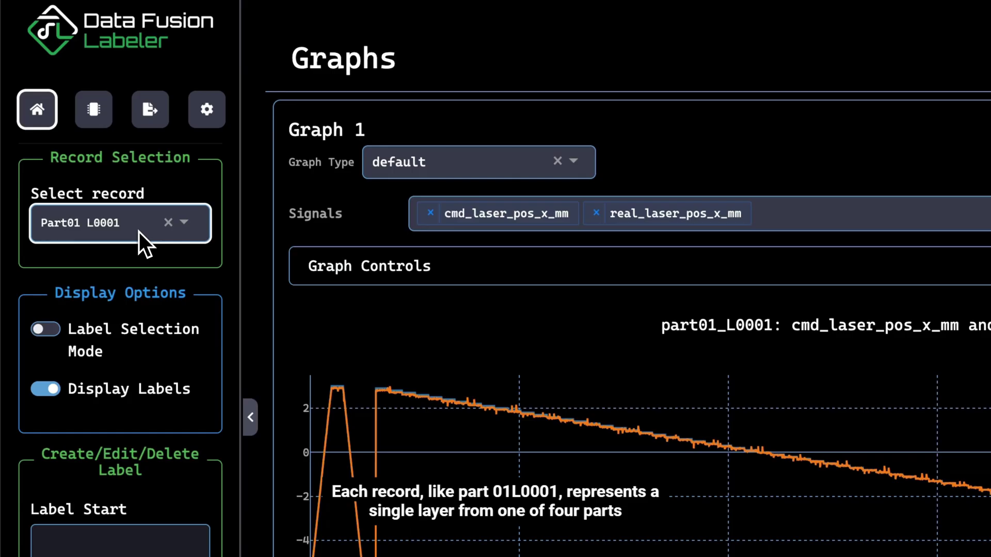
pyautogui.click(139, 231)
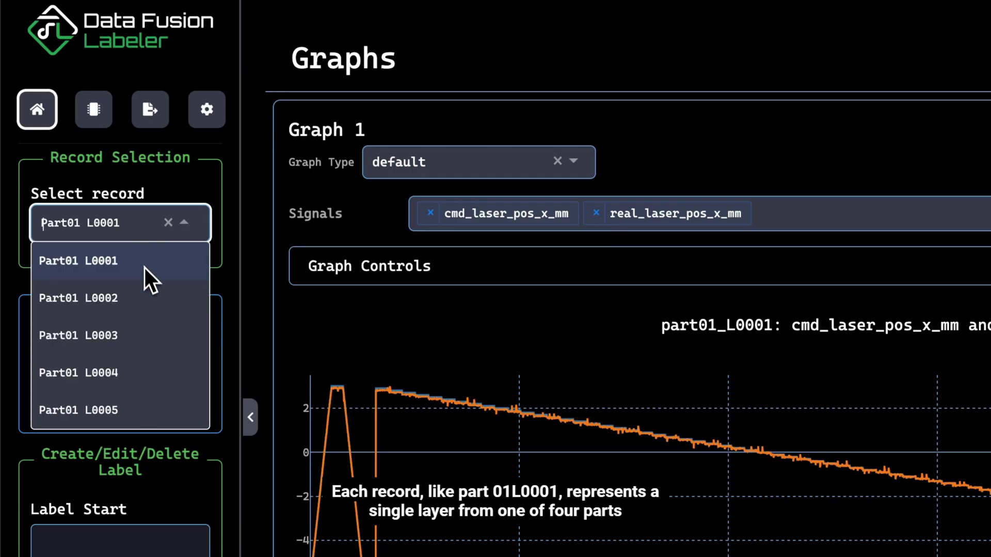
pyautogui.scroll(-2, 158, 285)
pyautogui.scroll(-2, 157, 285)
pyautogui.scroll(-2, 157, 285)
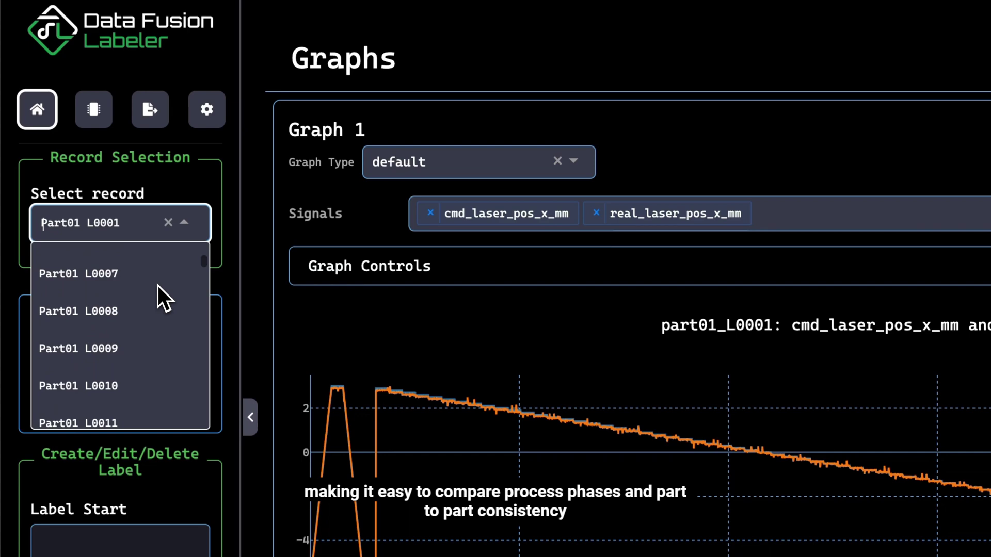
pyautogui.scroll(-1, 157, 284)
pyautogui.scroll(-2, 156, 283)
pyautogui.scroll(-2, 158, 284)
pyautogui.scroll(-1, 158, 284)
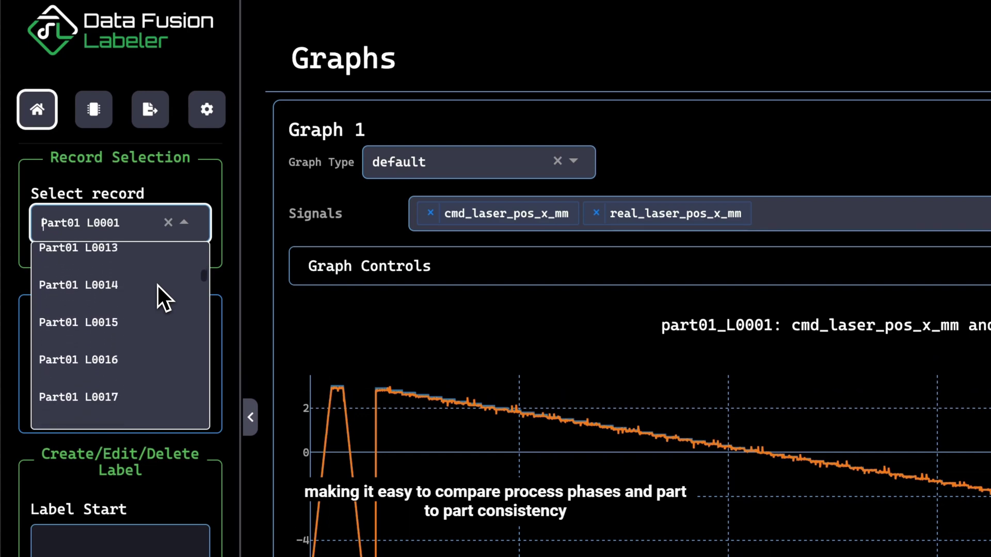
pyautogui.scroll(-2, 157, 285)
pyautogui.scroll(-2, 157, 285)
pyautogui.scroll(-1, 158, 286)
pyautogui.scroll(-1, 157, 285)
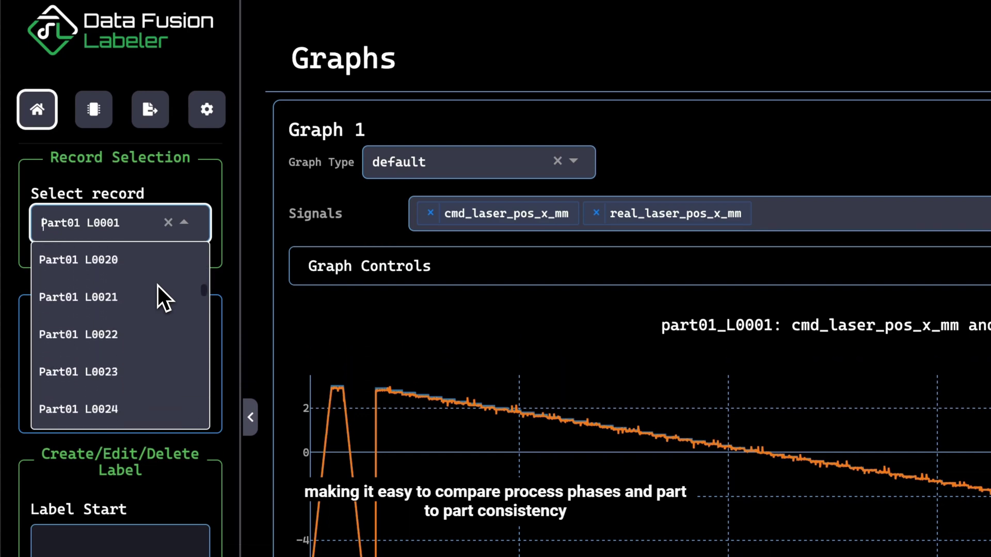
pyautogui.scroll(-1, 157, 285)
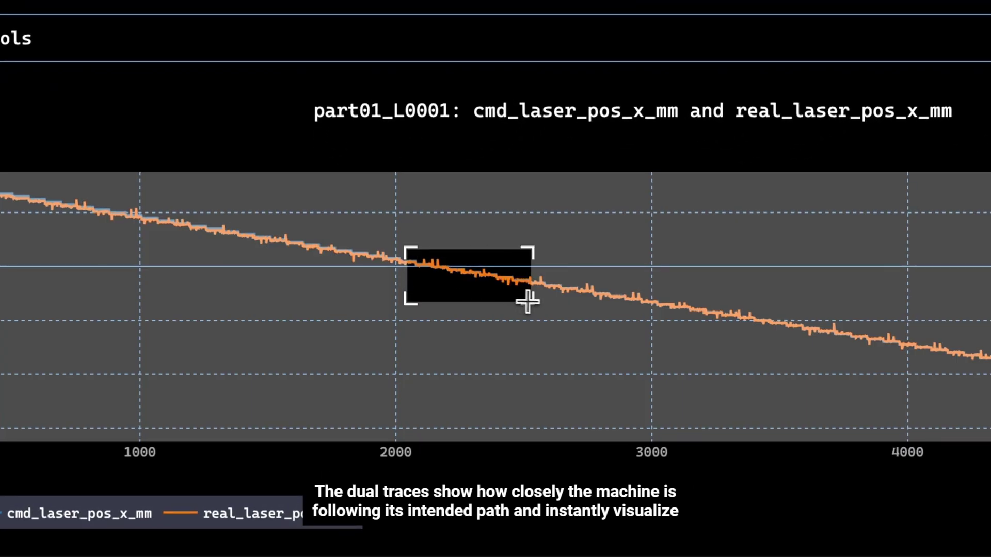
# - Box-zoom Graph 1 to samples near 2100–2500 and Graph 2's laser power trace to a short stretch
pyautogui.moveTo(404, 250); pyautogui.dragTo(586, 309)
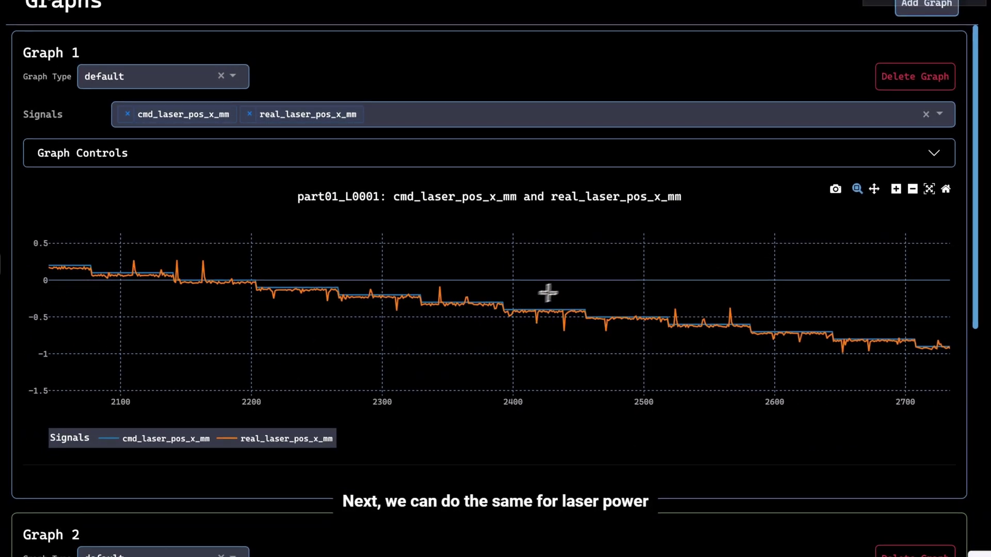
pyautogui.scroll(-2, 547, 292)
pyautogui.scroll(-2, 558, 290)
pyautogui.scroll(-1, 571, 286)
pyautogui.scroll(-1, 570, 285)
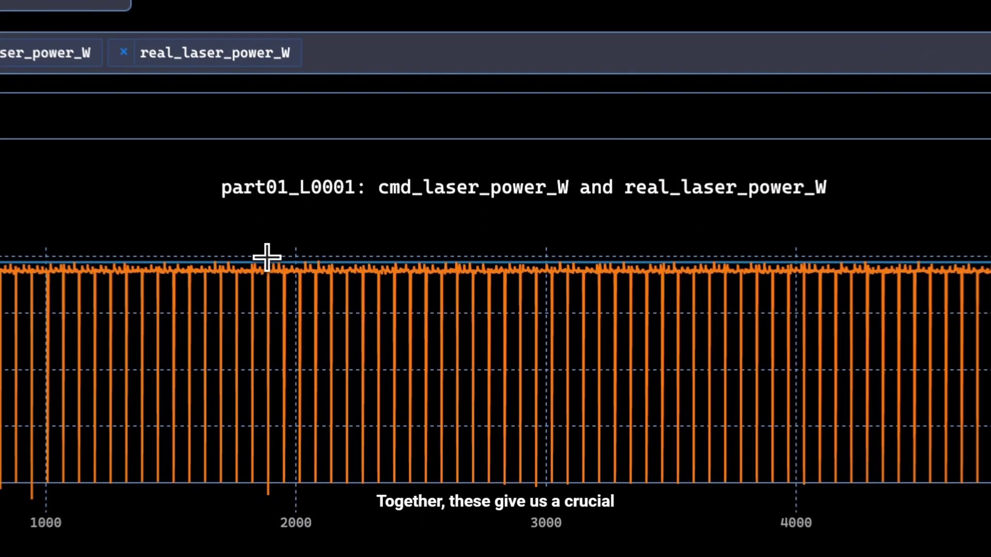
pyautogui.moveTo(332, 296)
pyautogui.mouseDown()
pyautogui.moveTo(405, 322)
pyautogui.moveTo(421, 299)
pyautogui.mouseUp()
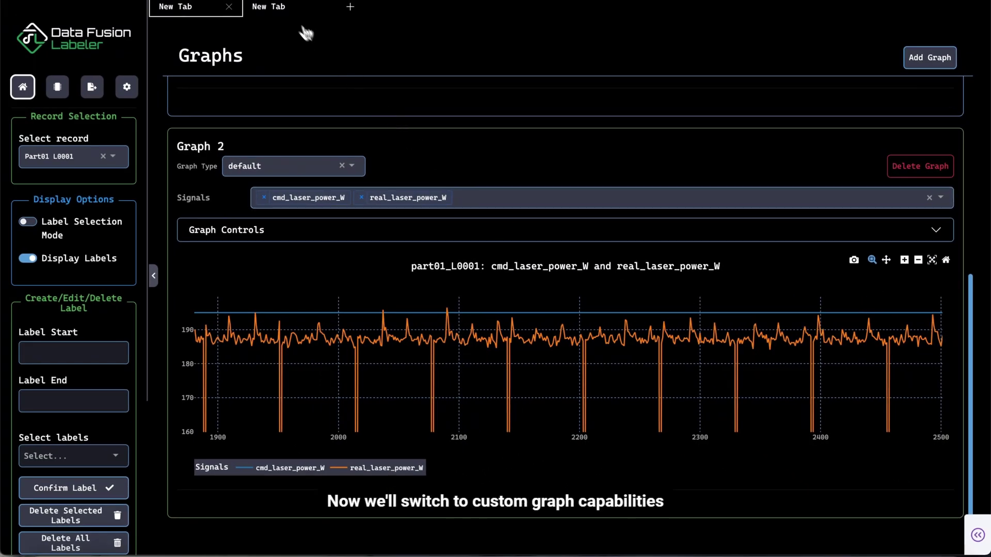
# - Show the custom-graphs view with part01_L0001's laser path map colored by melt pool area
pyautogui.click(289, 16)
pyautogui.scroll(10, 298, 188)
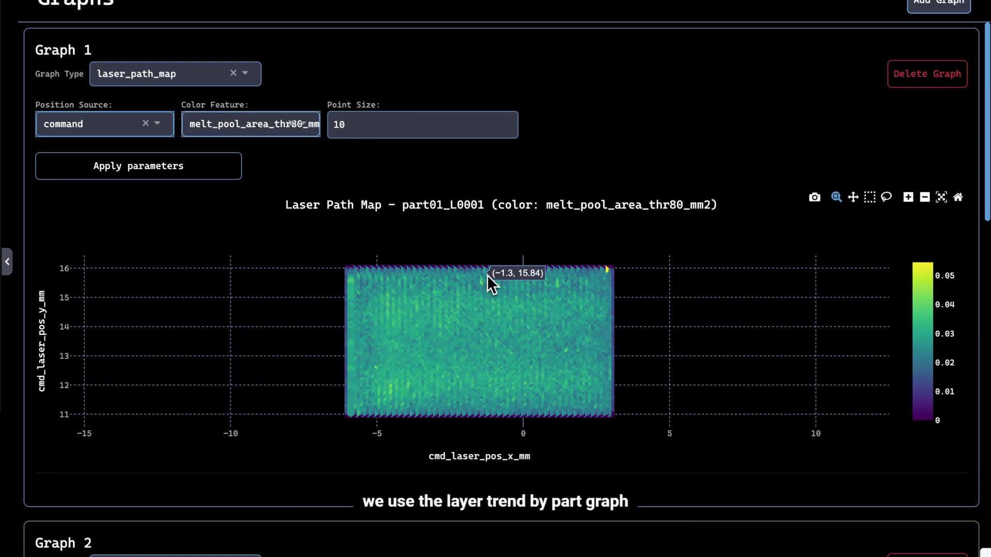
pyautogui.scroll(-6, 431, 373)
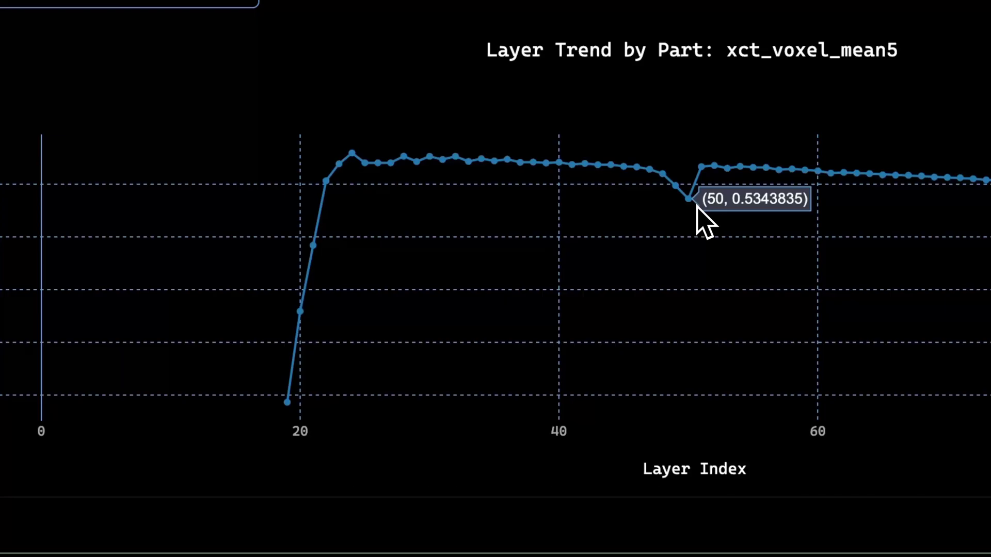
pyautogui.scroll(-3, 697, 221)
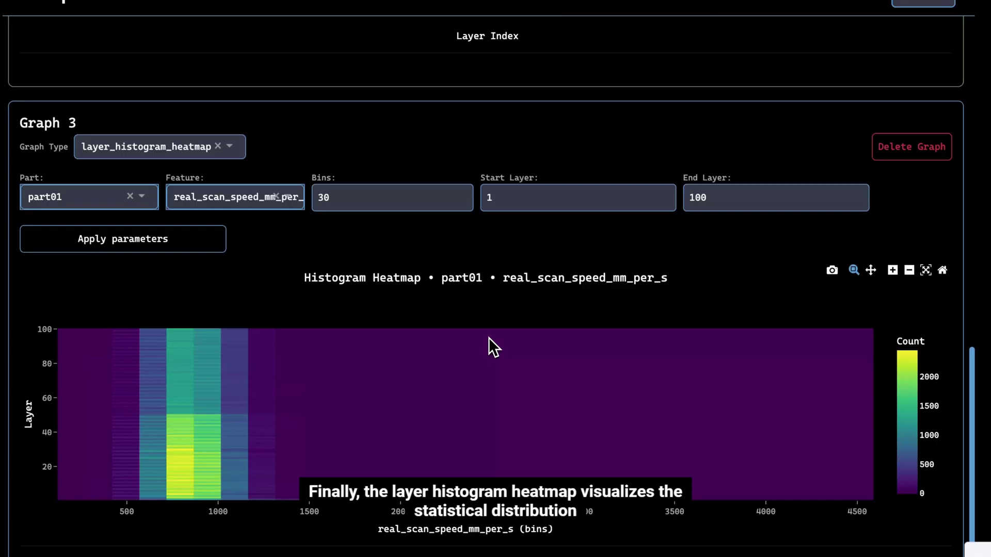
pyautogui.scroll(-1, 183, 144)
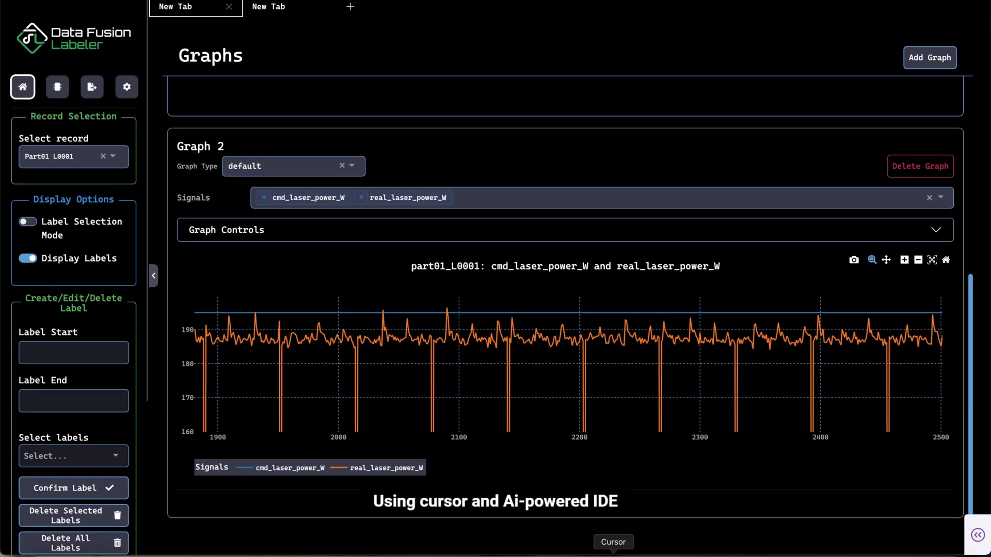
# - Bring up the project in Cursor and load am_autolabelers.py after the data provider code
pyautogui.click(613, 553)
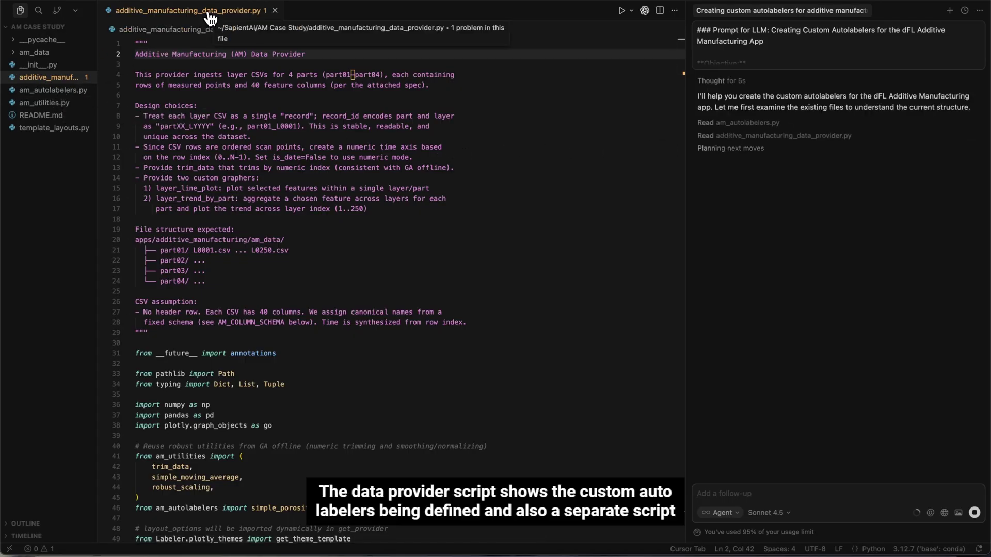
pyautogui.scroll(-5, 349, 357)
pyautogui.scroll(-10, 348, 357)
pyautogui.scroll(-5, 348, 357)
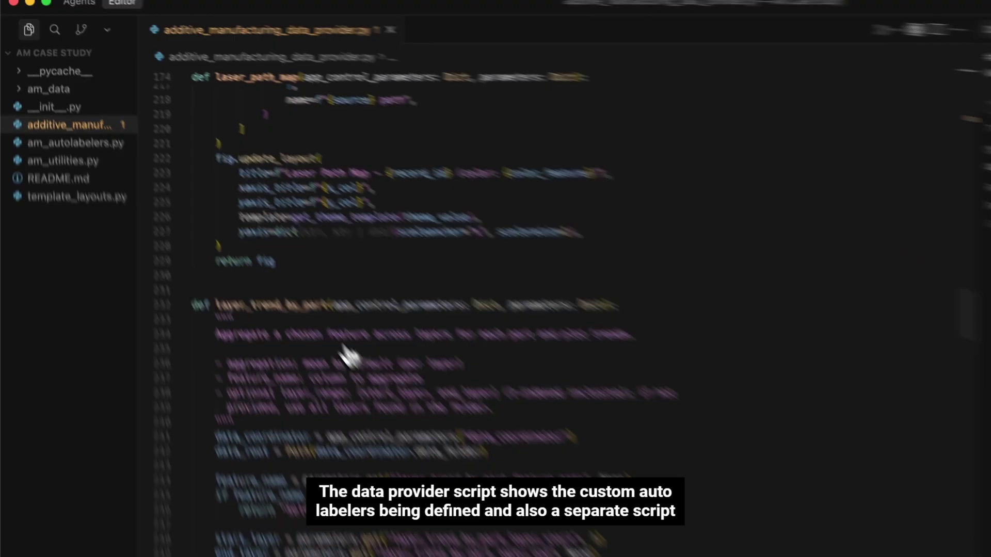
pyautogui.scroll(-10, 245, 240)
pyautogui.scroll(-10, 245, 240)
pyautogui.scroll(-5, 244, 241)
pyautogui.scroll(5, 245, 241)
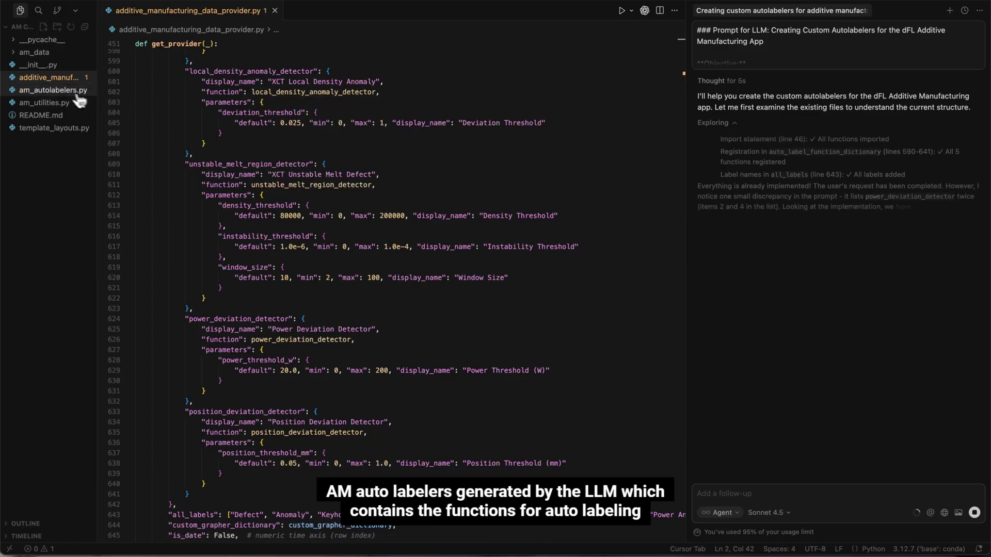
pyautogui.click(55, 90)
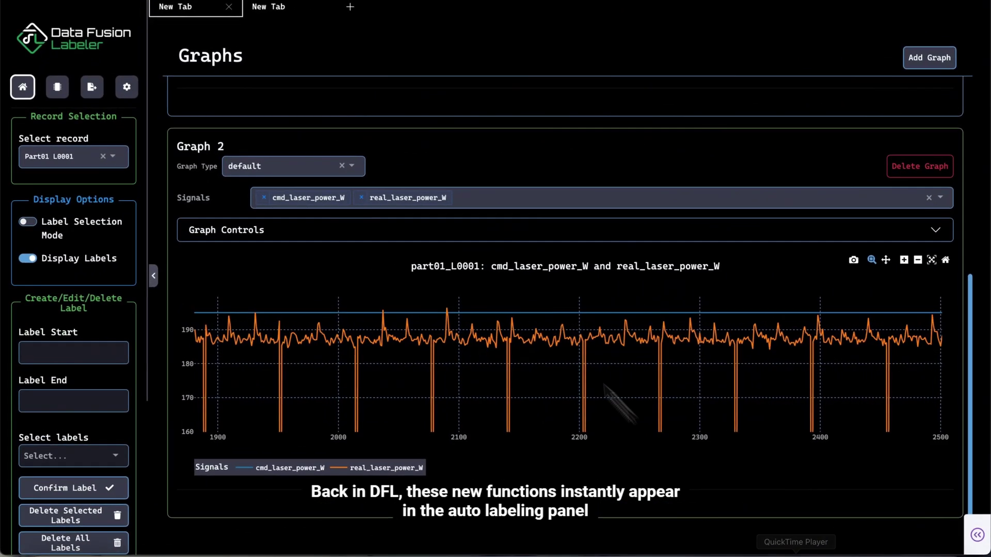
# - Autolabel part01_L0001 with the Power Deviation Detector at 20 W and inspect spans near the 195 W line
pyautogui.click(57, 87)
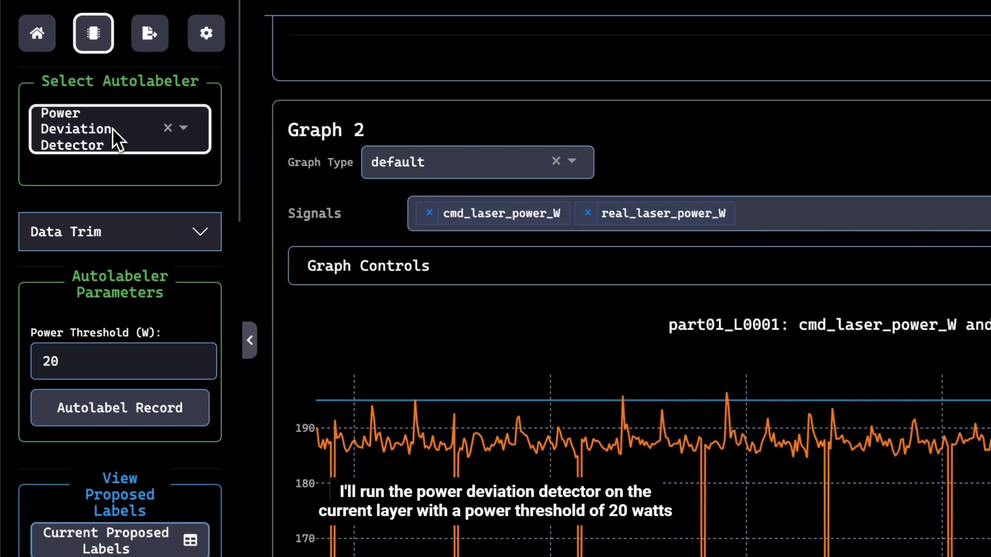
pyautogui.click(69, 145)
pyautogui.scroll(1, 167, 282)
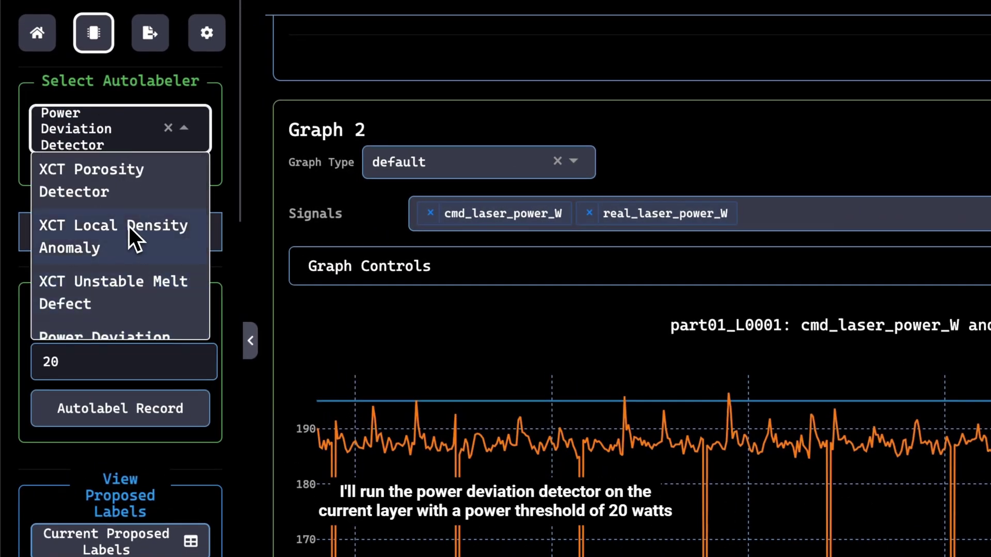
pyautogui.click(244, 157)
pyautogui.scroll(-1, 137, 379)
pyautogui.scroll(-1, 128, 356)
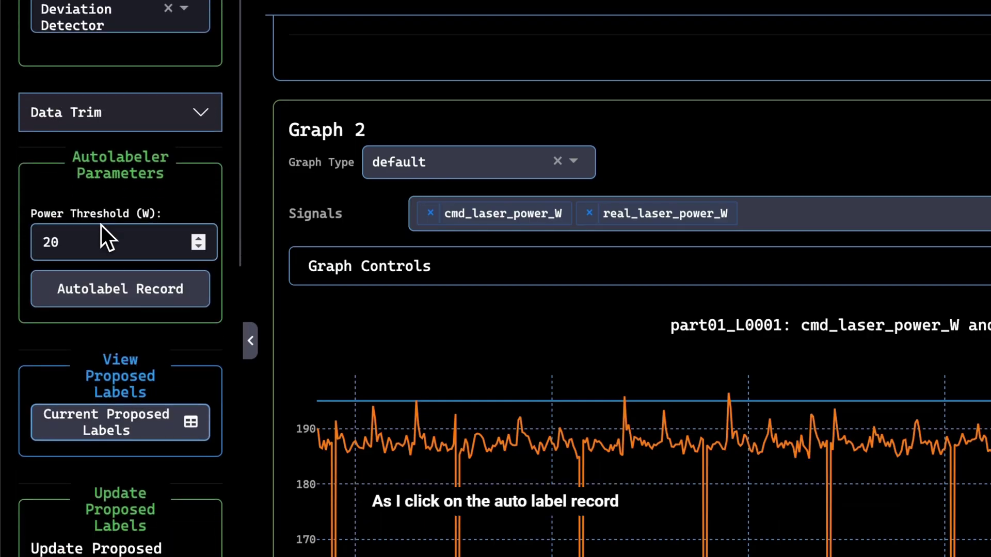
pyautogui.click(137, 288)
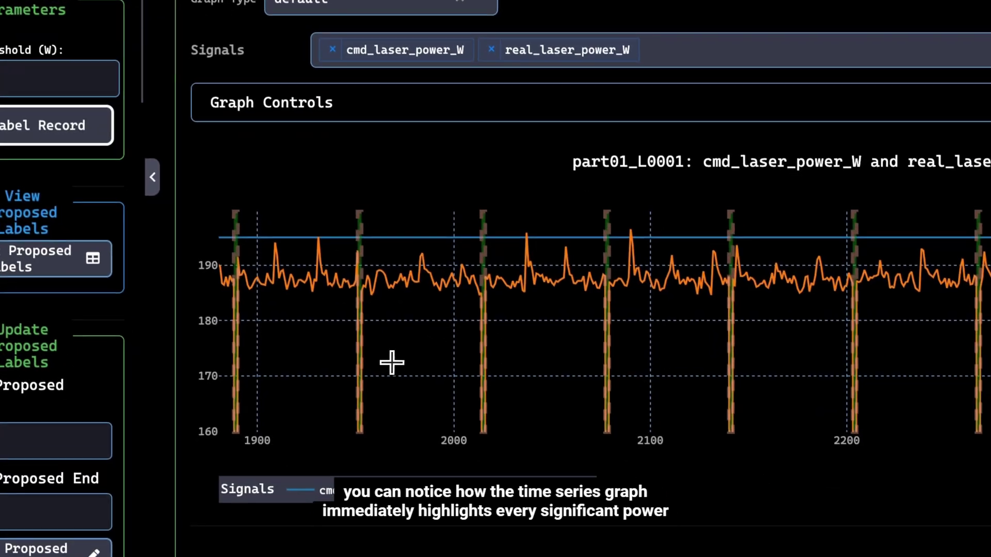
pyautogui.moveTo(299, 248)
pyautogui.mouseDown()
pyautogui.moveTo(454, 310)
pyautogui.moveTo(453, 326)
pyautogui.mouseUp()
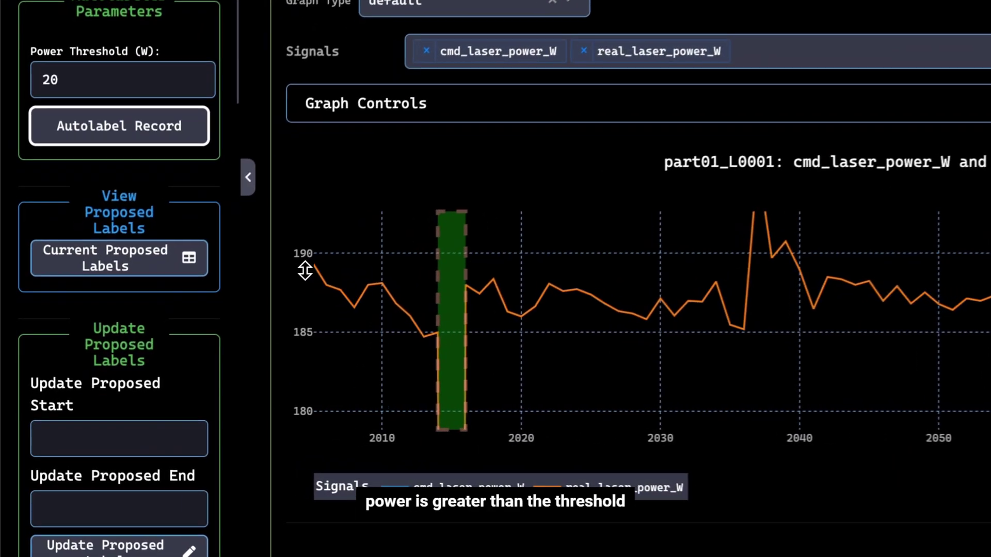
pyautogui.moveTo(186, 331); pyautogui.dragTo(190, 381)
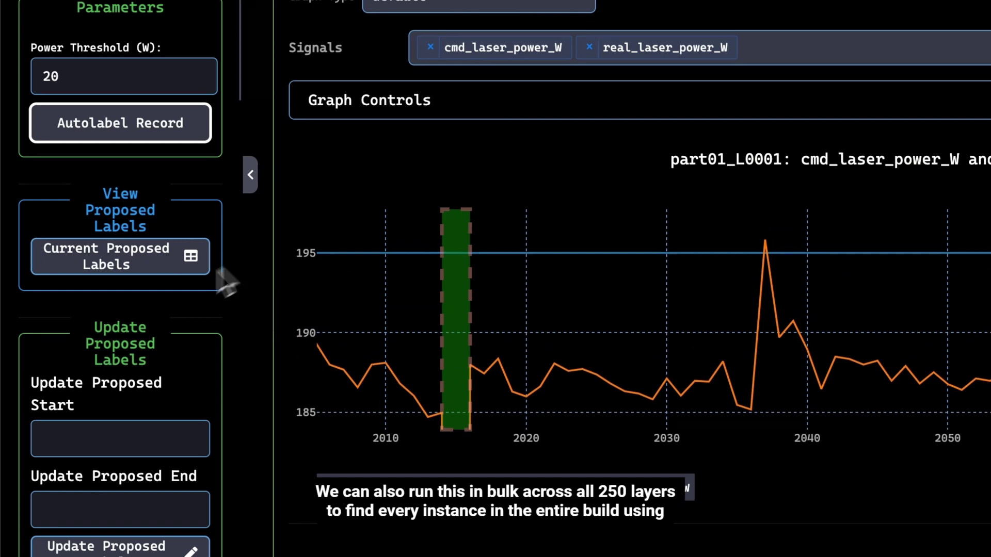
pyautogui.scroll(-5, 111, 333)
pyautogui.scroll(-5, 111, 344)
pyautogui.scroll(-5, 115, 353)
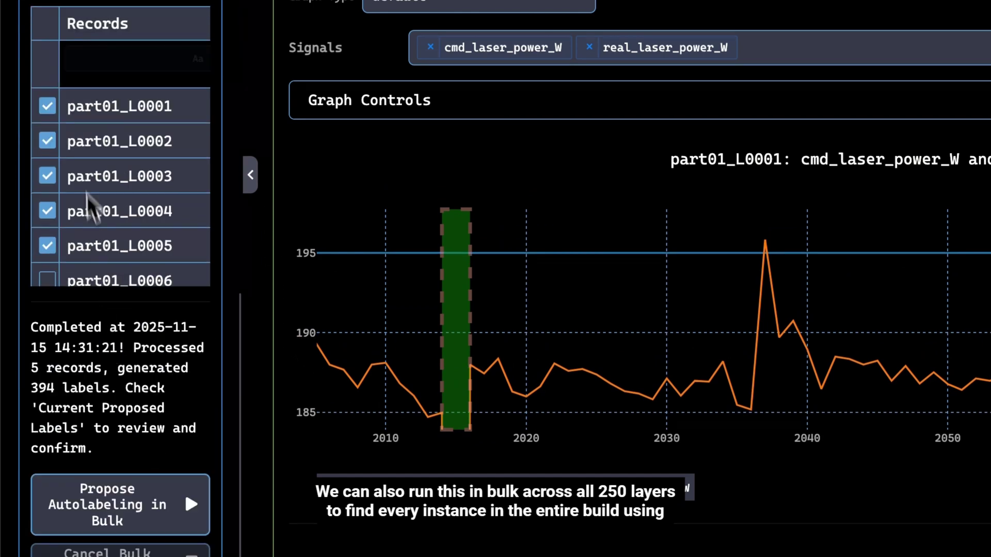
# - Propose bulk autolabels for the five checked layers and review the 394-label table
pyautogui.click(154, 524)
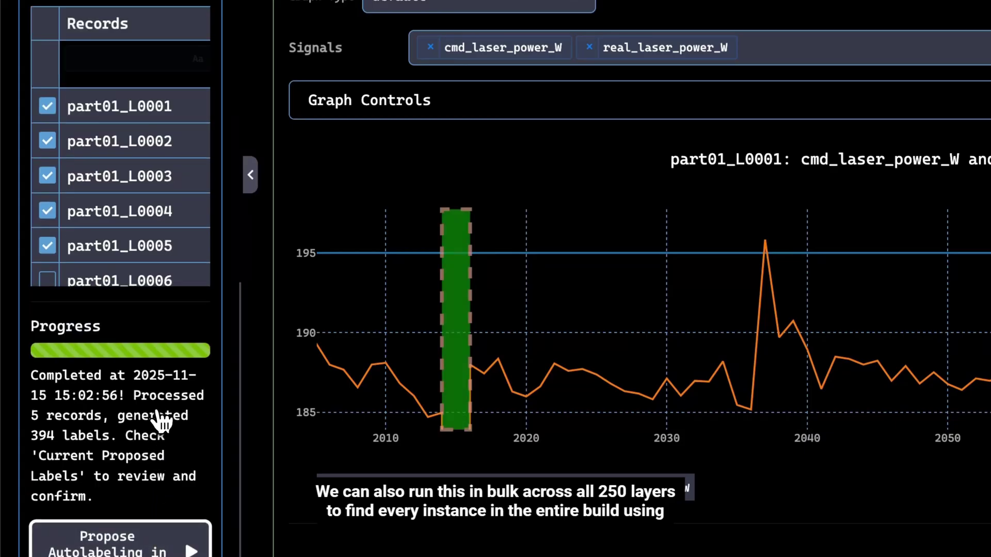
pyautogui.scroll(5, 117, 421)
pyautogui.scroll(5, 108, 424)
pyautogui.scroll(1, 99, 427)
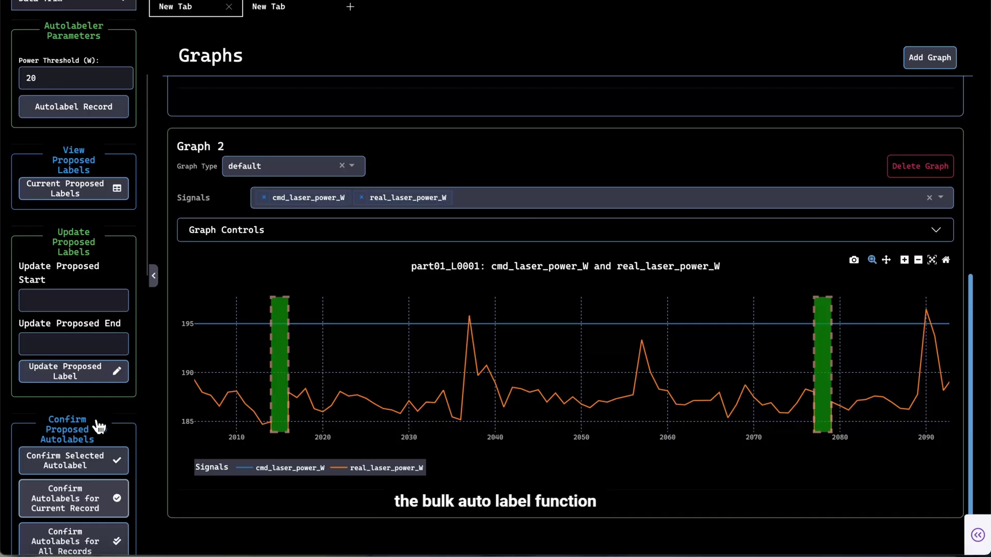
pyautogui.click(85, 193)
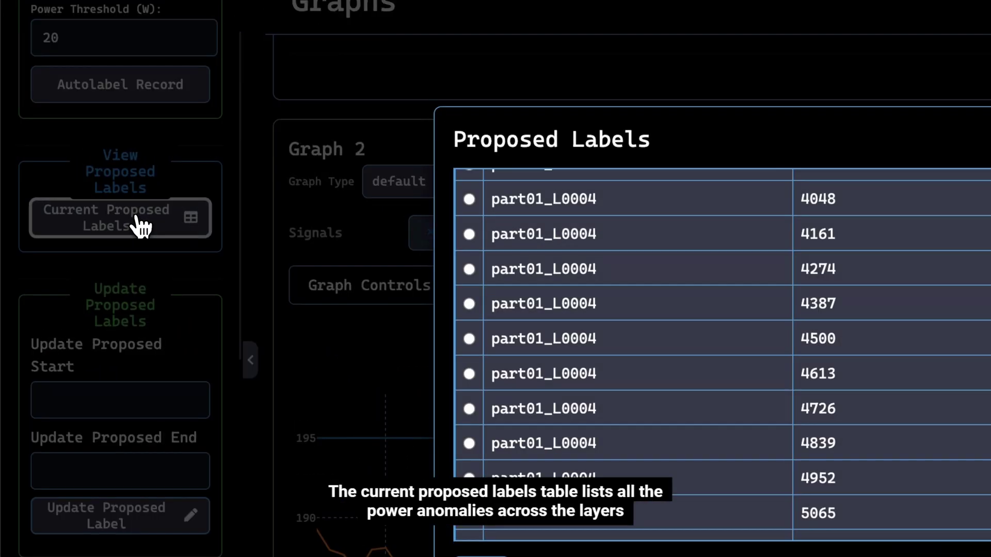
pyautogui.scroll(2, 602, 310)
pyautogui.scroll(5, 602, 310)
pyautogui.scroll(10, 370, 247)
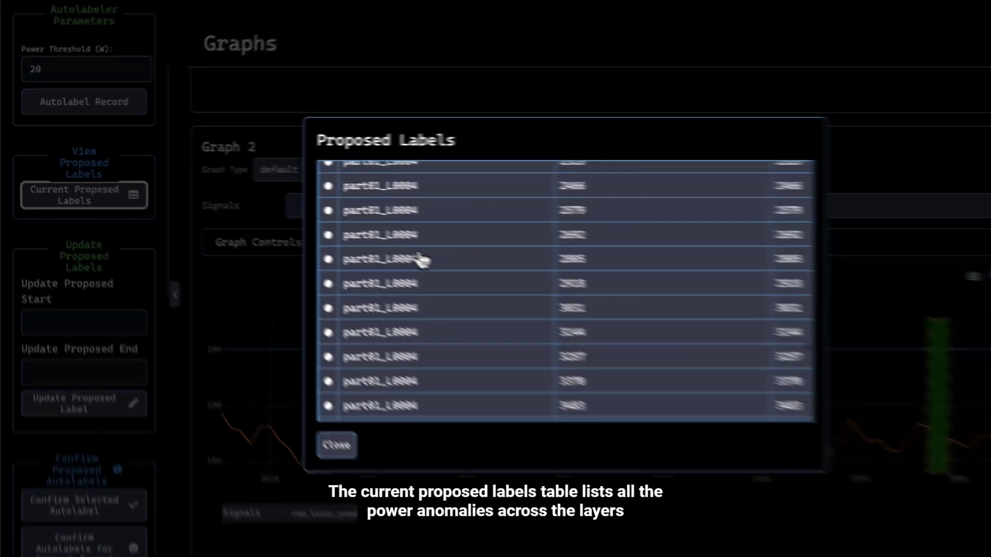
pyautogui.scroll(4, 370, 246)
pyautogui.scroll(5, 369, 247)
pyautogui.scroll(5, 370, 247)
pyautogui.scroll(5, 369, 247)
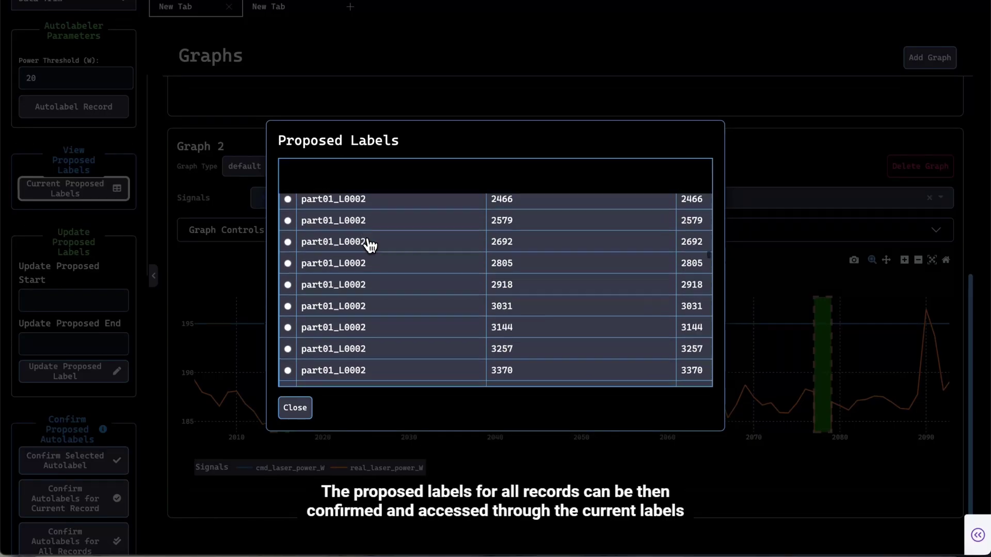
pyautogui.scroll(5, 370, 246)
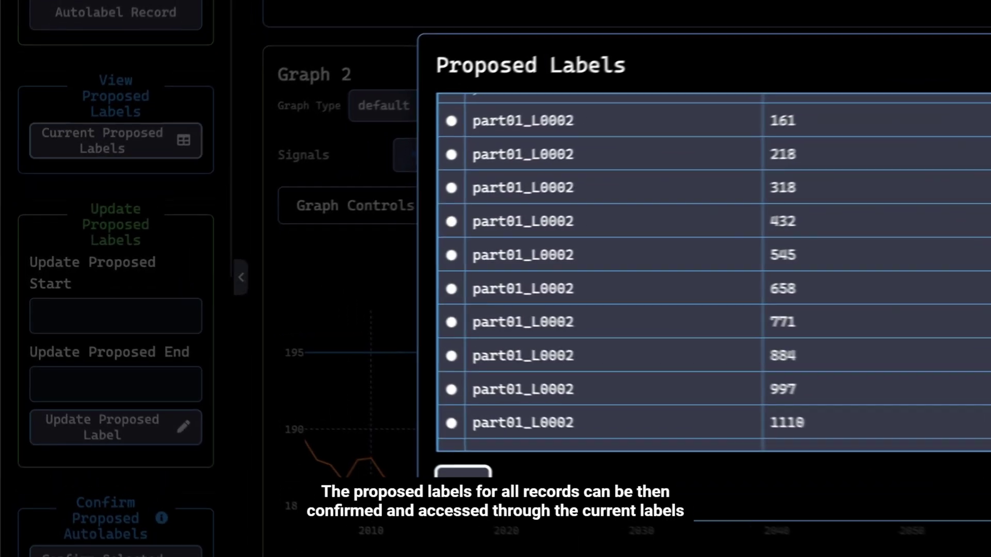
pyautogui.click(295, 407)
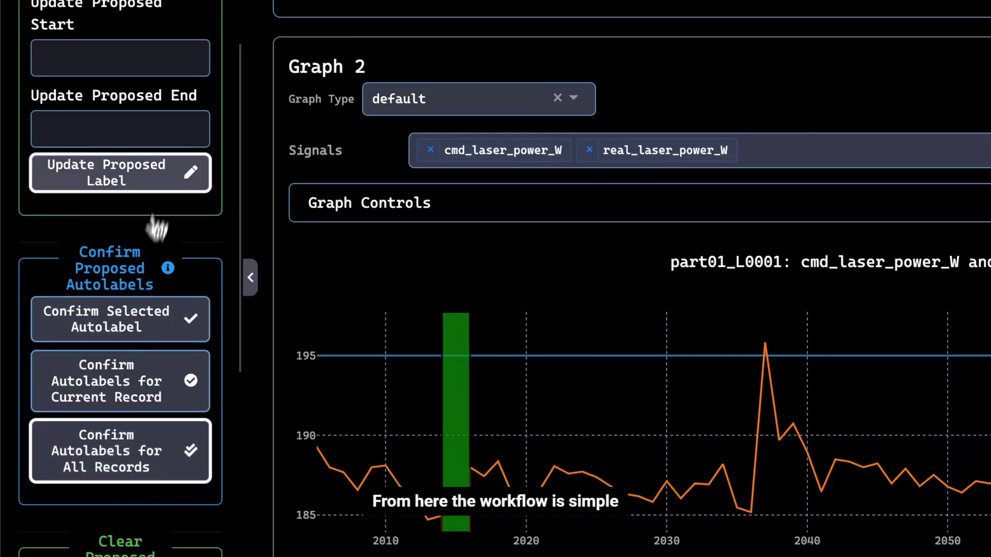
pyautogui.scroll(10, 155, 225)
pyautogui.scroll(3, 34, 45)
# - Download labels from all records as am_labels.csv and launch it from Downloads
pyautogui.click(33, 39)
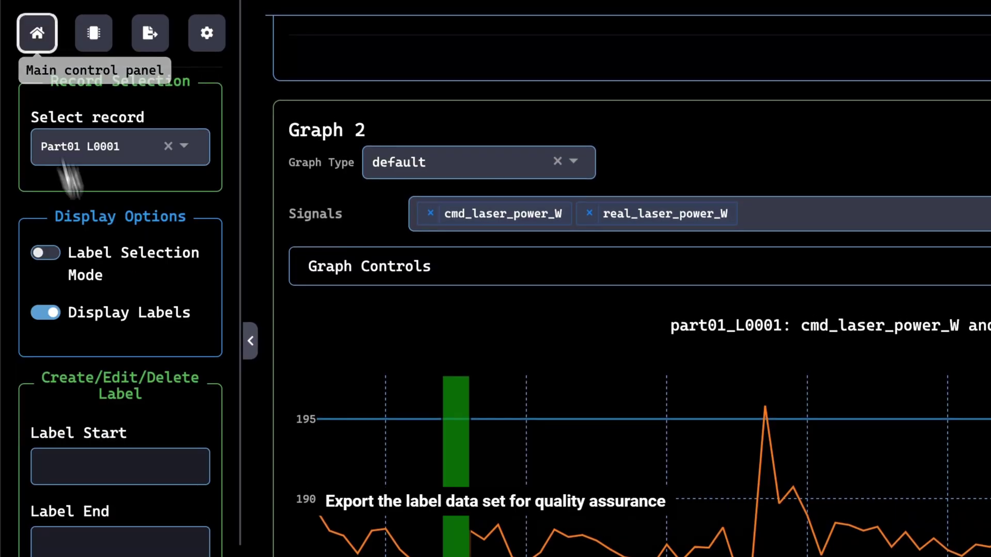
pyautogui.scroll(-5, 121, 354)
pyautogui.scroll(-2, 147, 434)
pyautogui.click(159, 403)
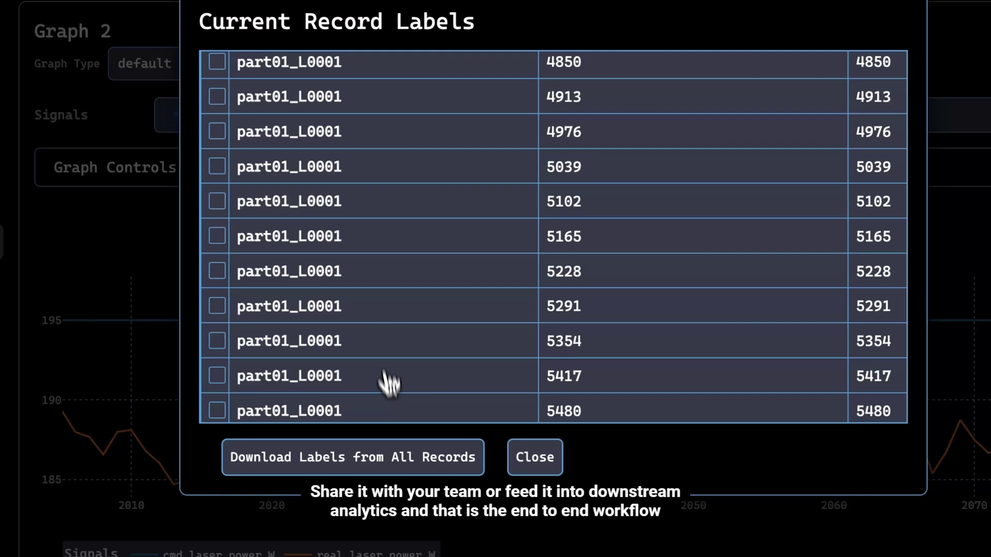
pyautogui.click(405, 466)
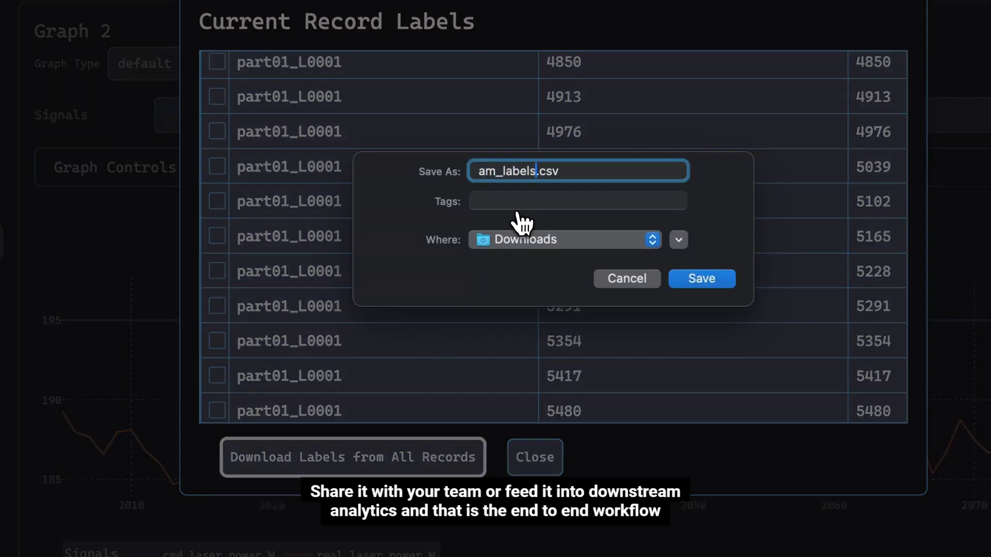
pyautogui.press('Return')
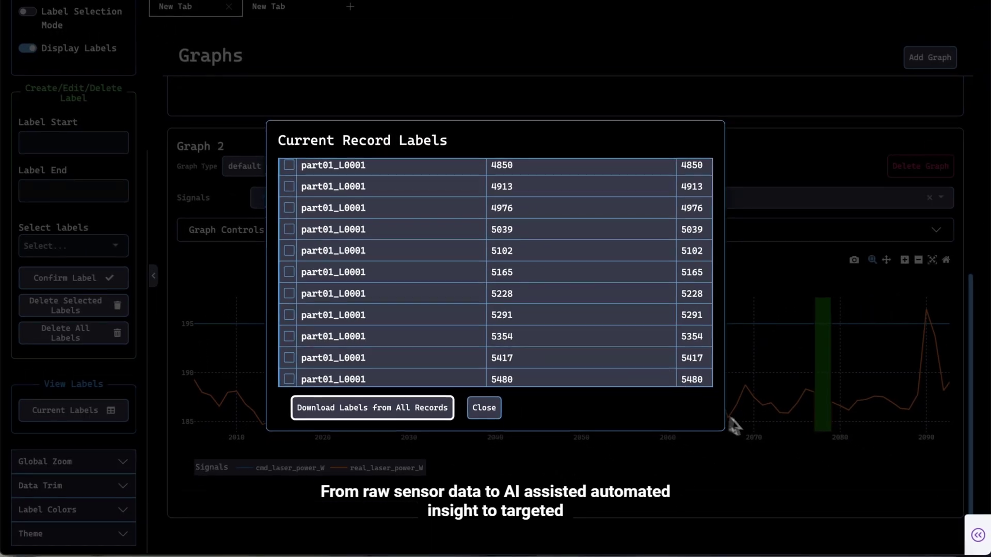
pyautogui.click(916, 546)
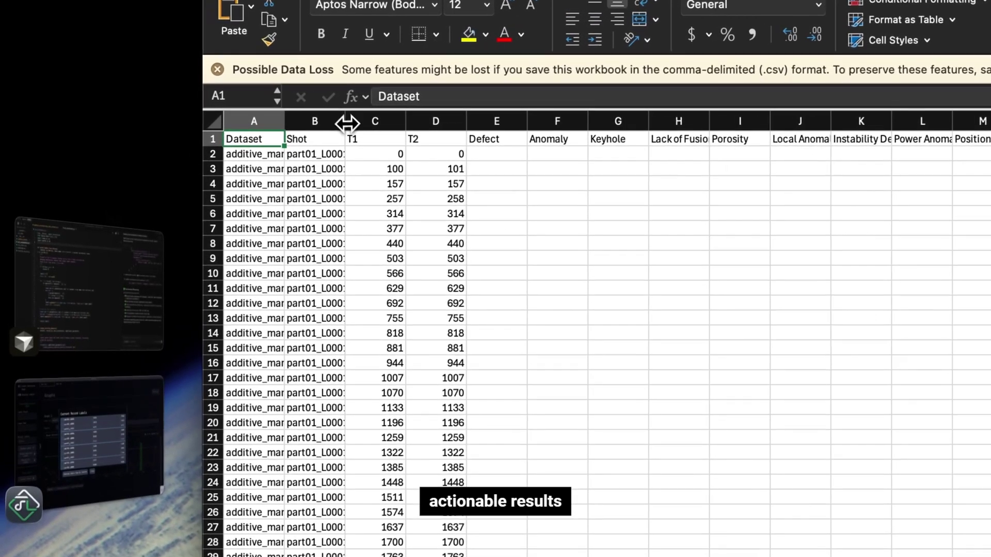
# - Auto-fit column A so full additive_manufacturing dataset names are visible
pyautogui.click(290, 124)
pyautogui.doubleClick(290, 124)
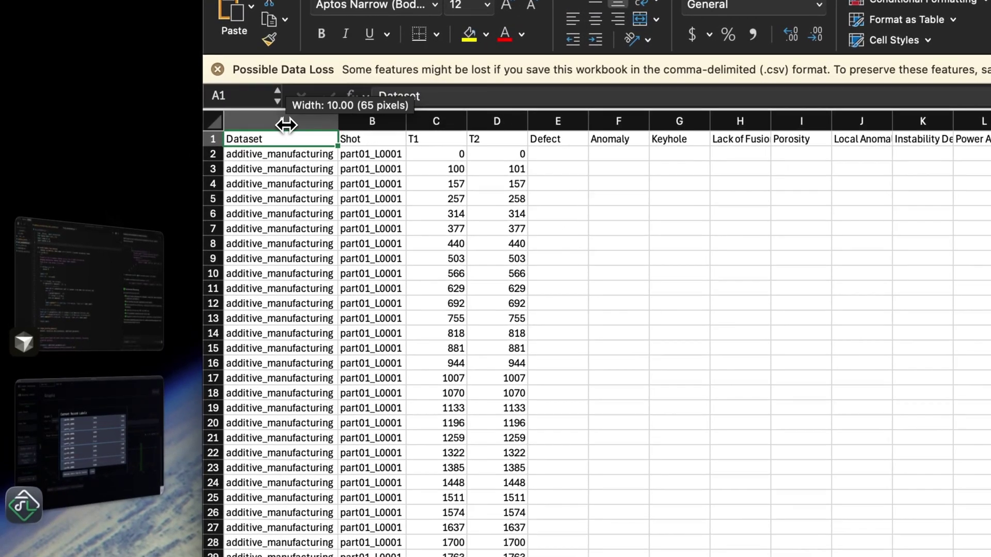
pyautogui.scroll(-15, 473, 394)
pyautogui.scroll(-15, 473, 394)
pyautogui.scroll(-15, 473, 394)
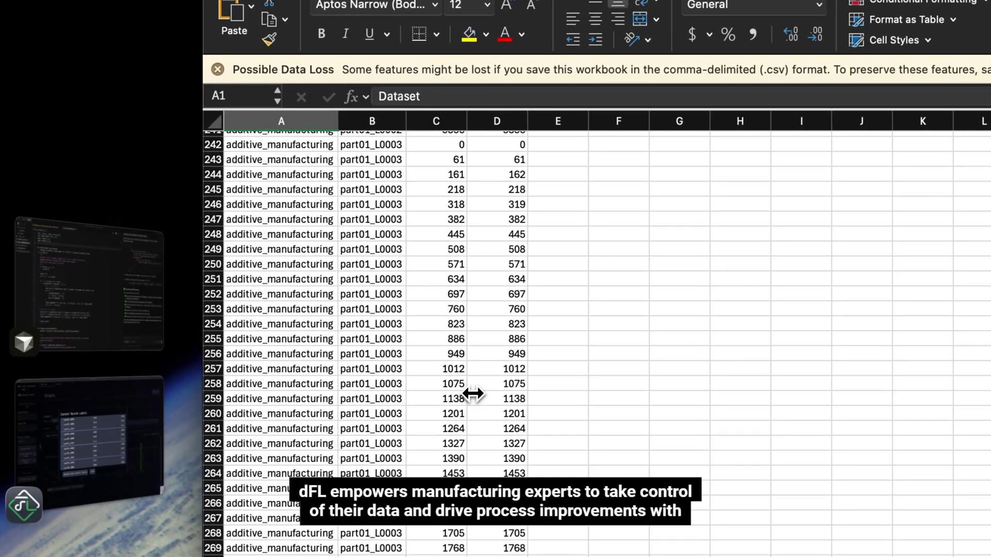